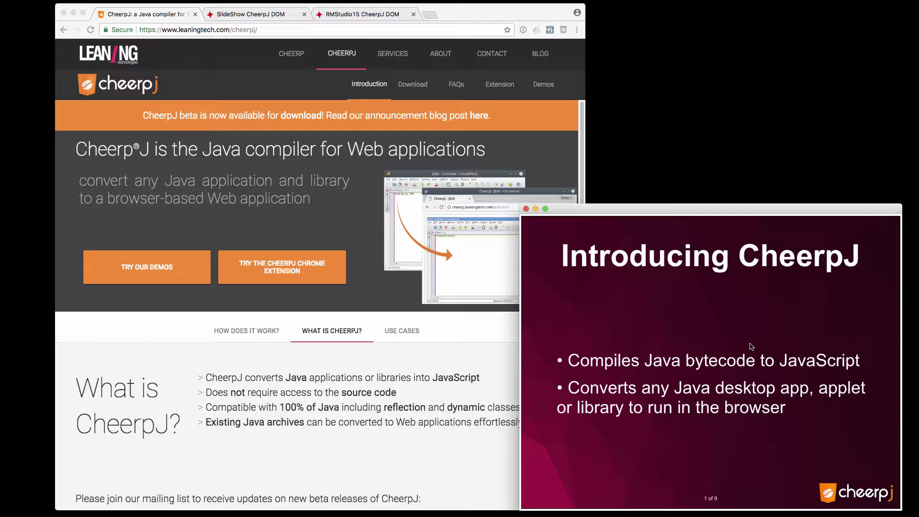
- Advance the floating slideshow to slide 3, then close the slideshow window
click(795, 321)
click(795, 321)
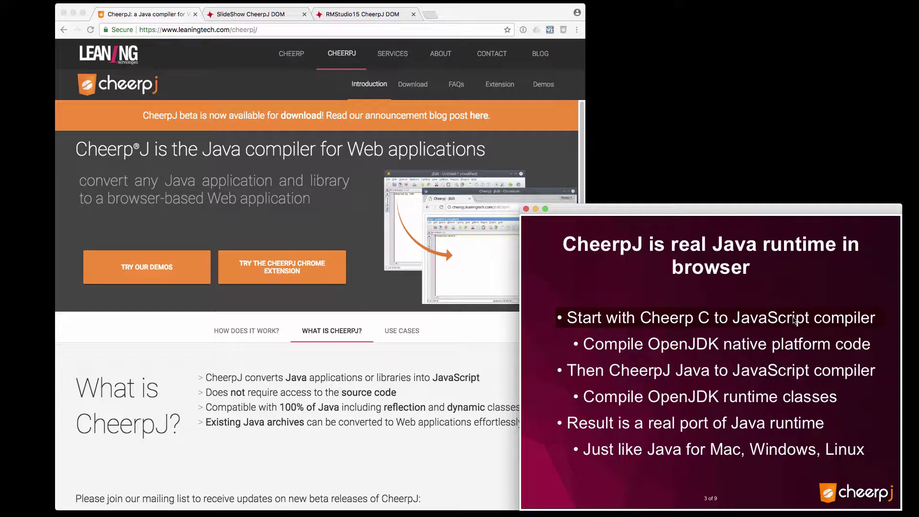
key(super+w)
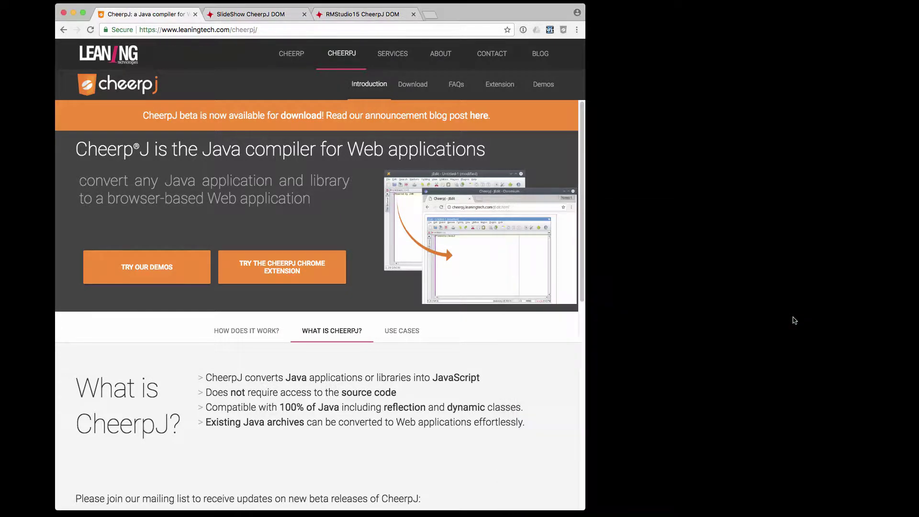
- On the SlideShow CheerpJ DOM tab, advance to slide 2, "20 year old promise fulfilled"
click(266, 16)
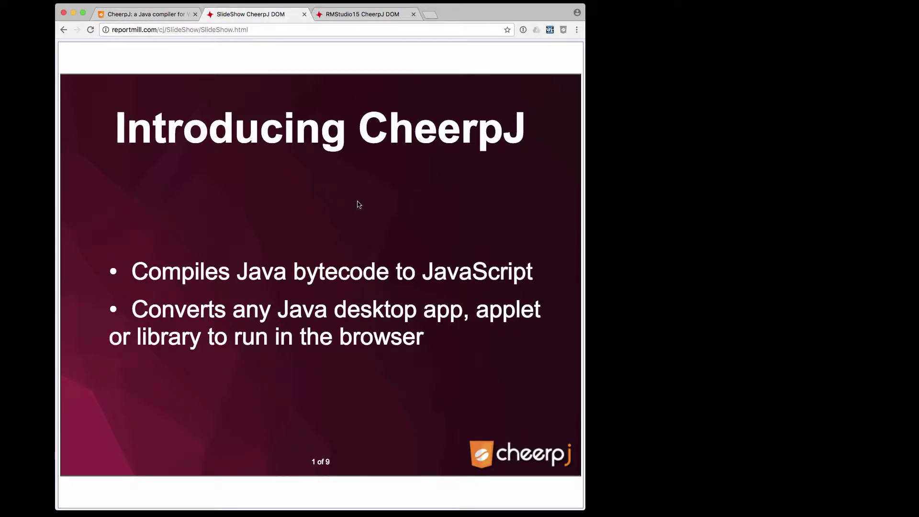
click(436, 208)
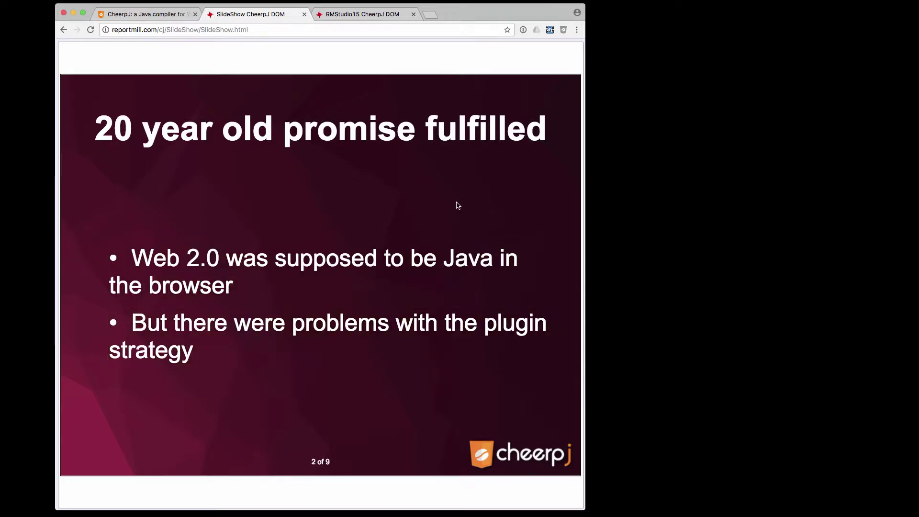
click(483, 189)
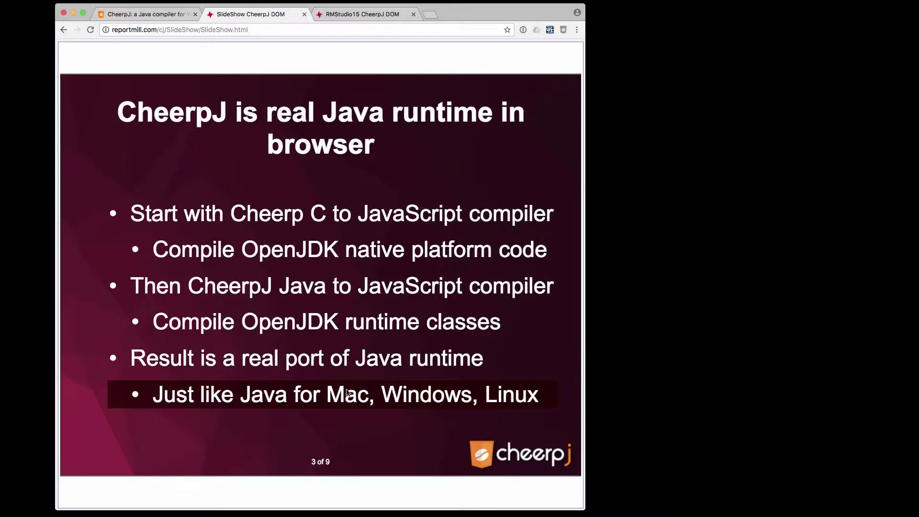
- Advance to slide 5, "Proof of concept", then bring the ReportMill Sample.rpt window forward
click(453, 178)
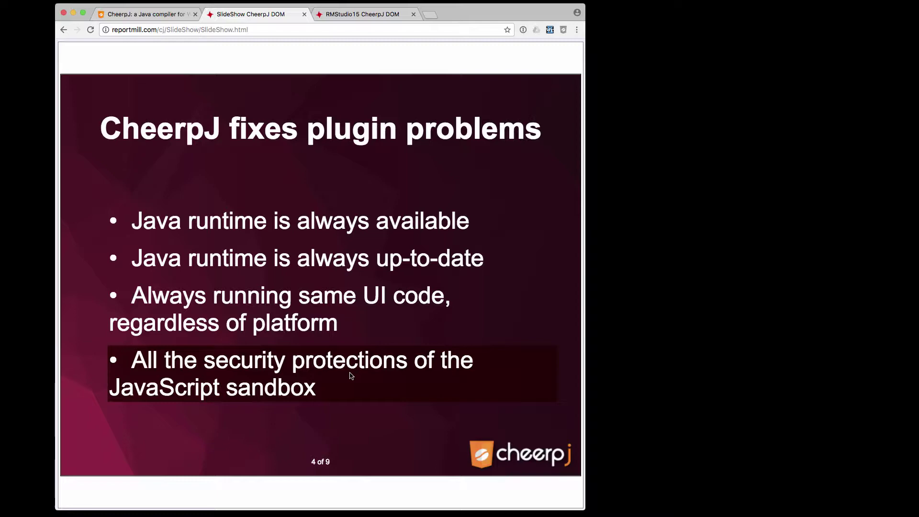
click(427, 174)
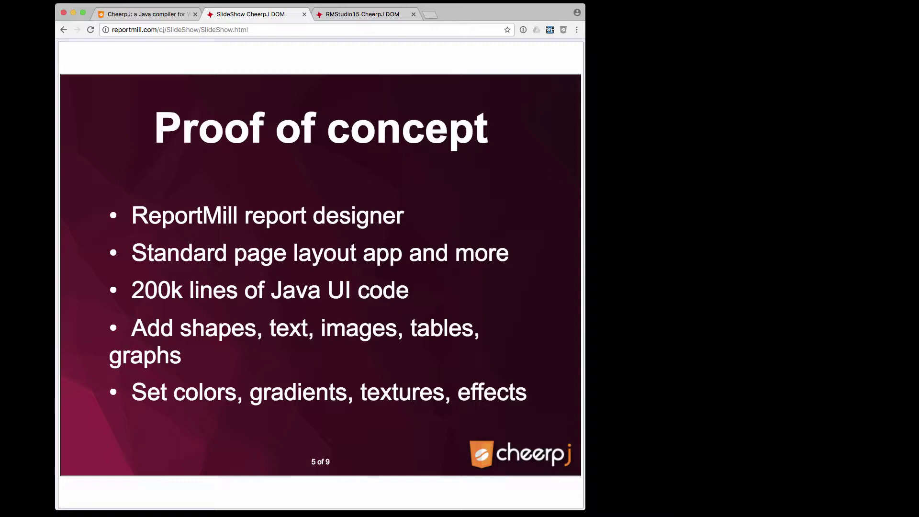
key(super+Tab)
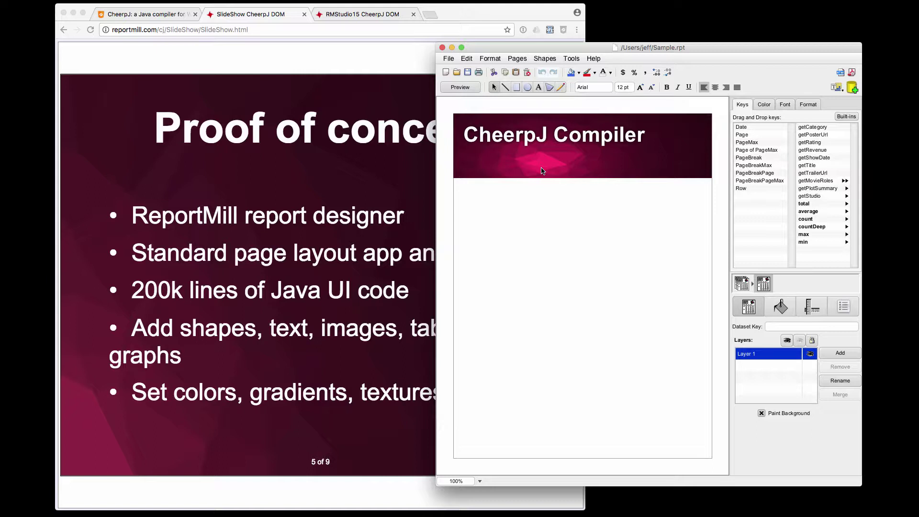
- Place CheerpJBadge_200.png at 71% in the header's right end and show the dataset keys
drag(692, 254, 635, 214)
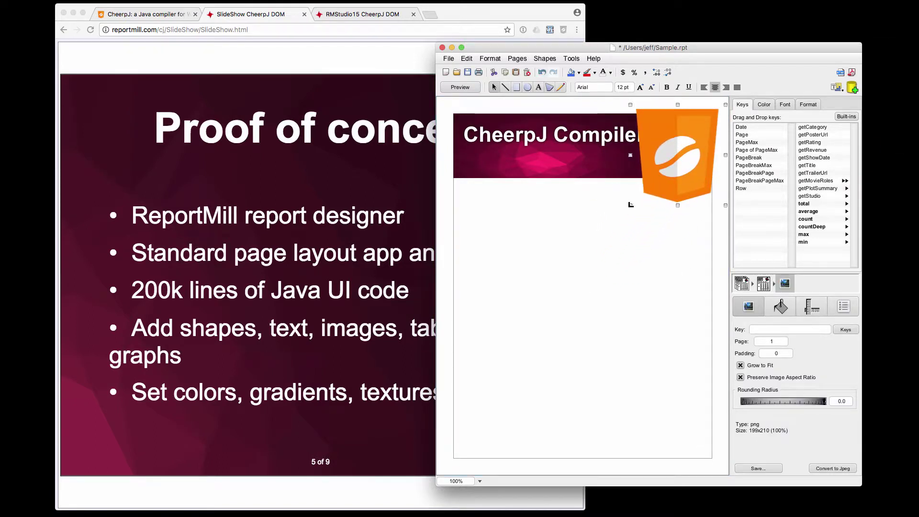
drag(630, 205, 659, 185)
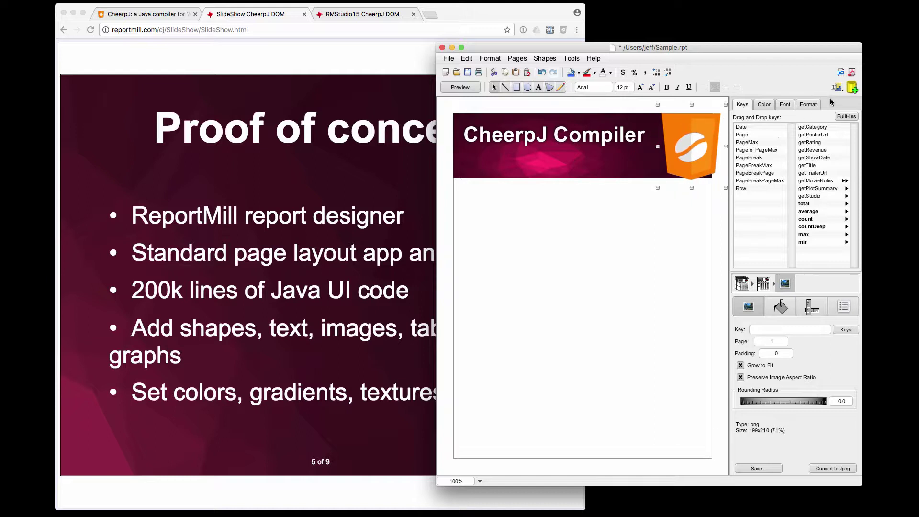
click(853, 87)
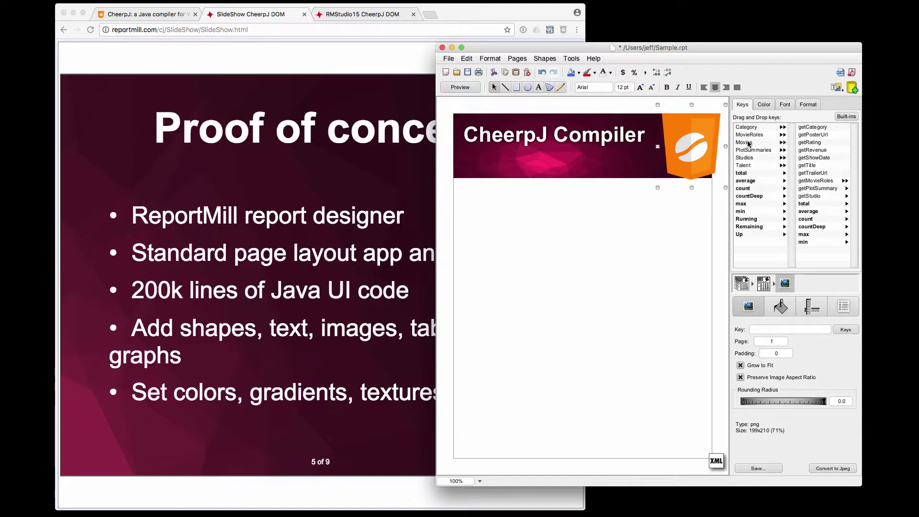
- Add a 3D bar graph of the Movies key below the banner, then return to the browser
drag(746, 142, 576, 255)
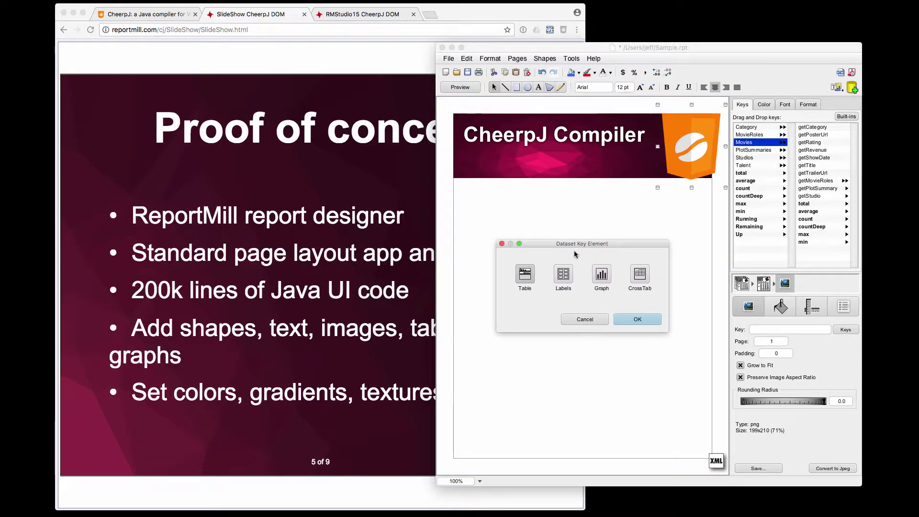
click(601, 275)
click(629, 319)
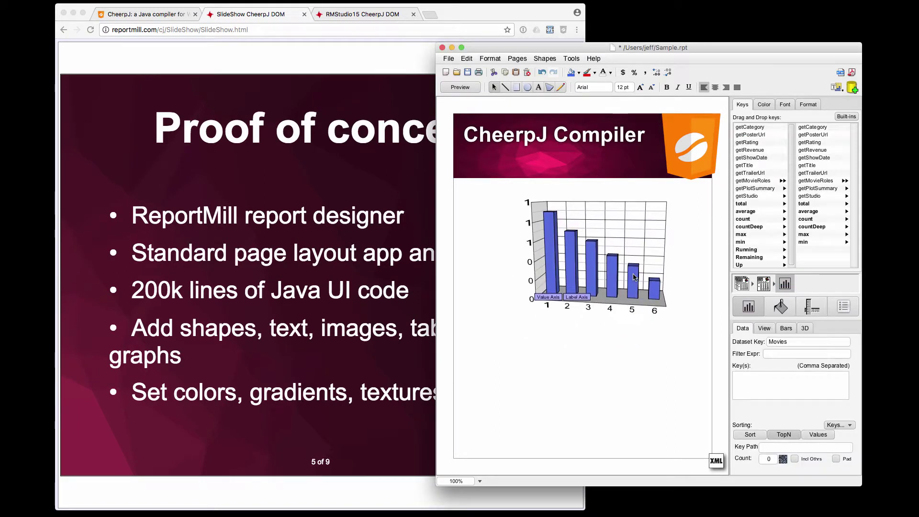
click(509, 229)
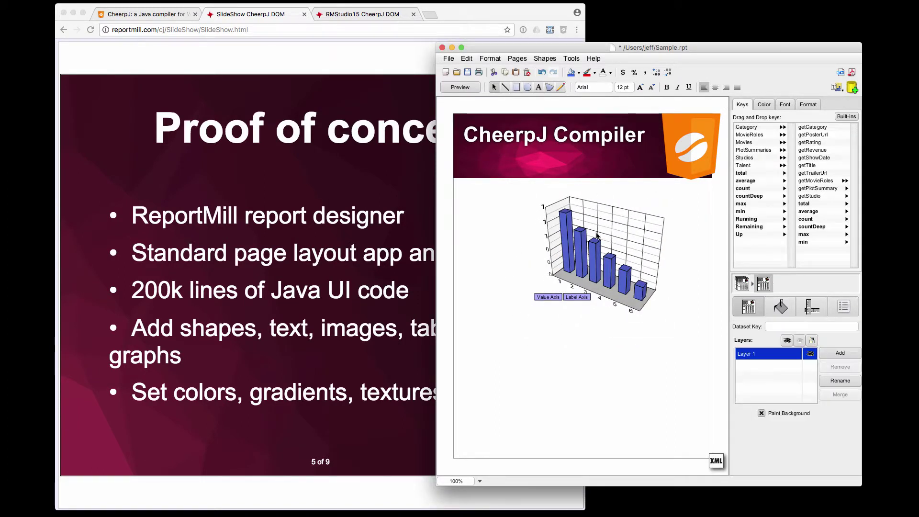
click(593, 247)
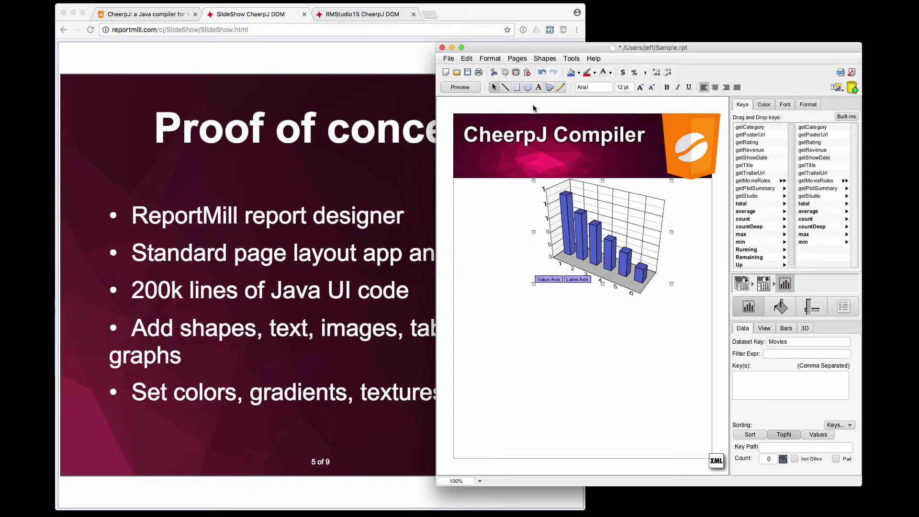
click(454, 19)
- Start a new RMStudio15 report and draw a light blue rectangle near the page top left
click(361, 14)
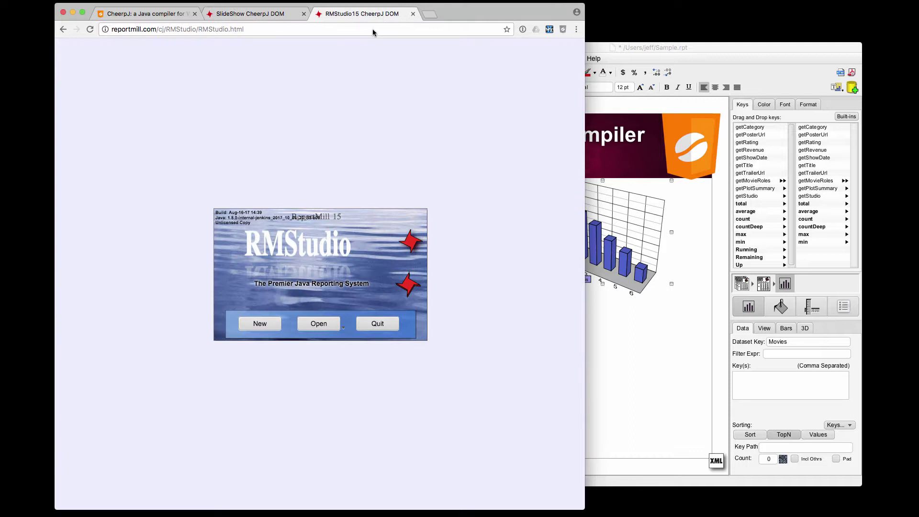
click(264, 325)
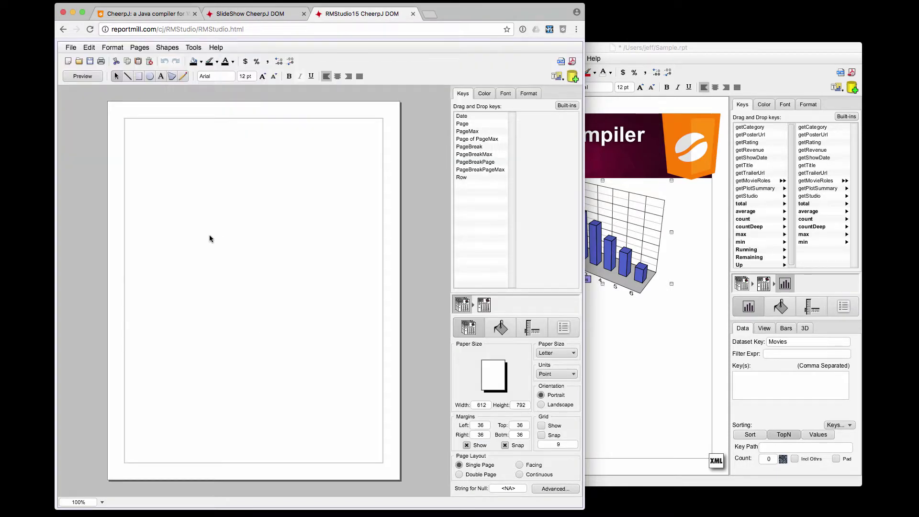
click(139, 76)
drag(127, 122, 270, 191)
drag(225, 162, 243, 168)
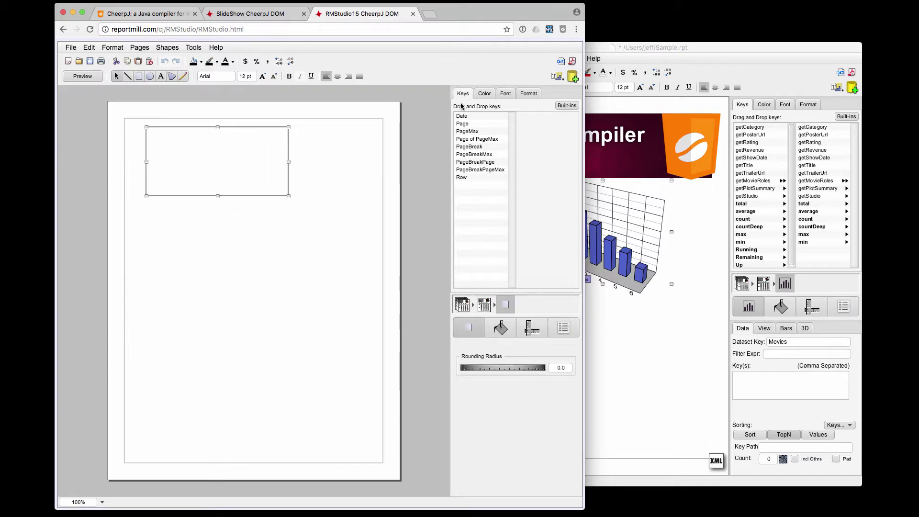
click(485, 94)
drag(495, 134, 501, 160)
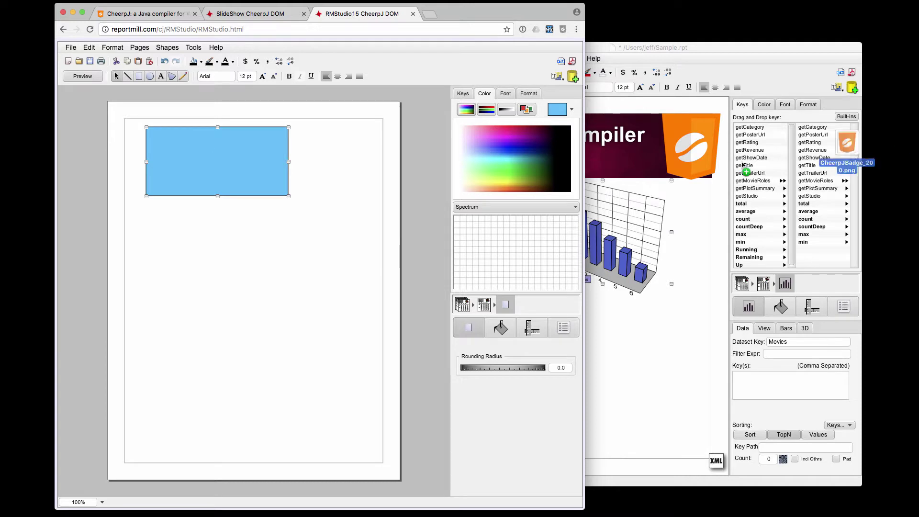
- Place a slightly shrunken CheerpJ logo to the right of the blue rectangle
drag(839, 163, 340, 158)
drag(292, 219, 301, 209)
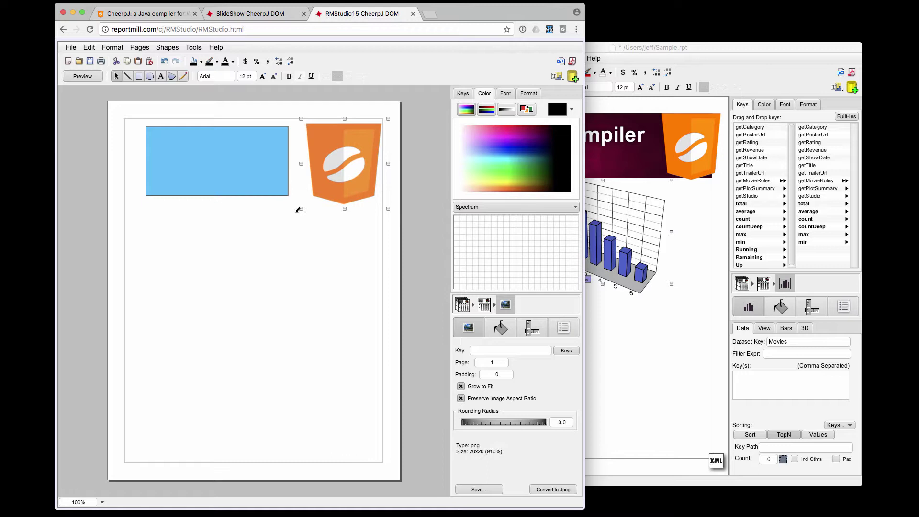
click(463, 94)
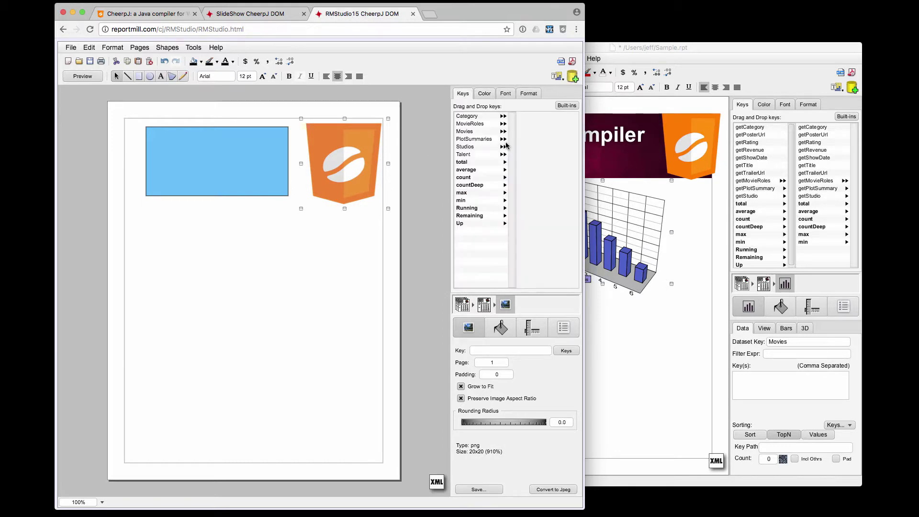
- Add a 3D Movies bar graph below the blue rectangle, then return to the slideshow tab
drag(467, 131, 289, 258)
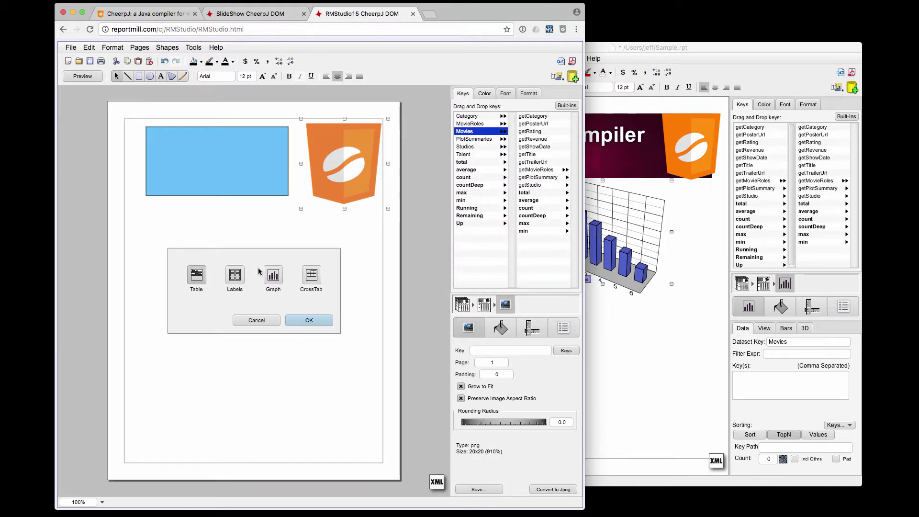
click(274, 275)
click(299, 321)
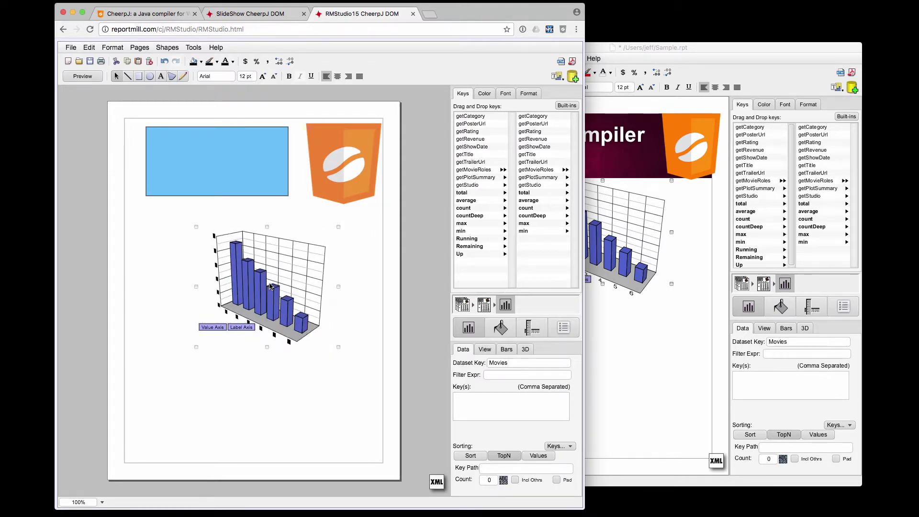
click(249, 215)
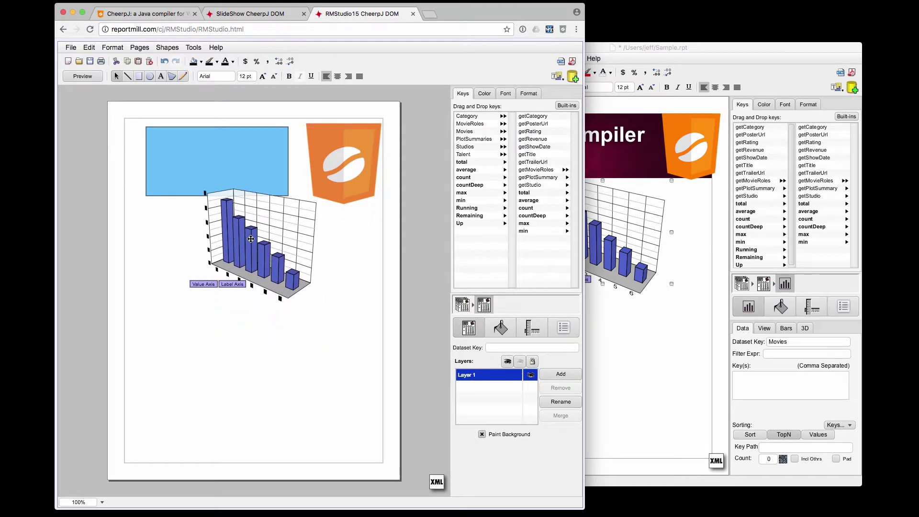
click(252, 248)
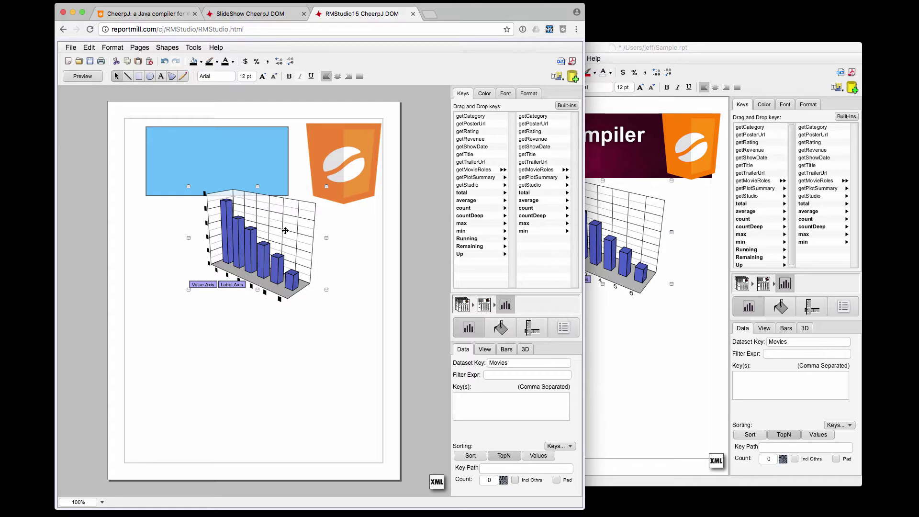
click(251, 14)
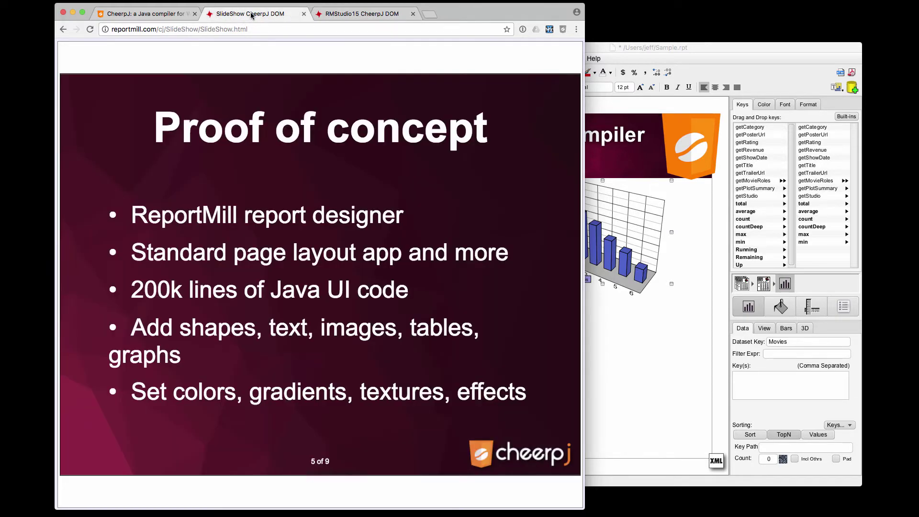
- Step the slideshow from slide 5 through slide 6 to slide 7 of 9
click(455, 178)
click(455, 178)
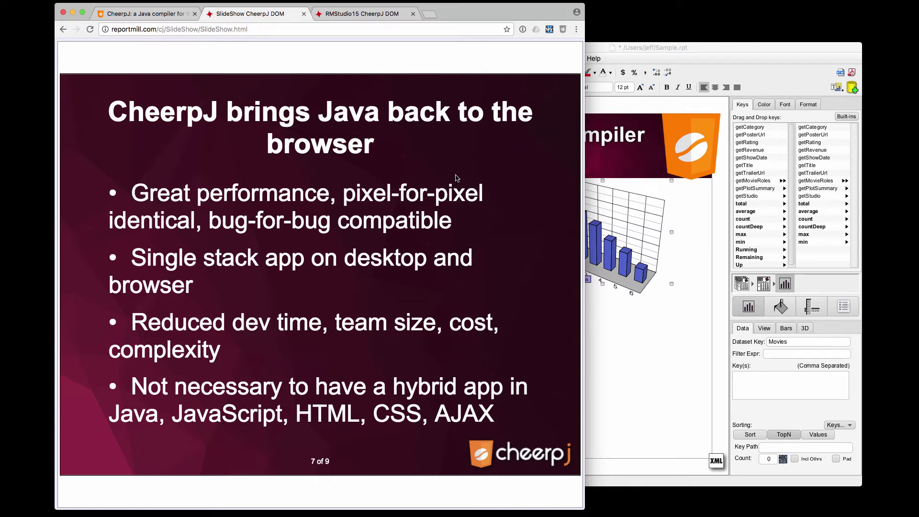
- Move to slide 8 of 9, "Java development has many advantages"
key(Right)
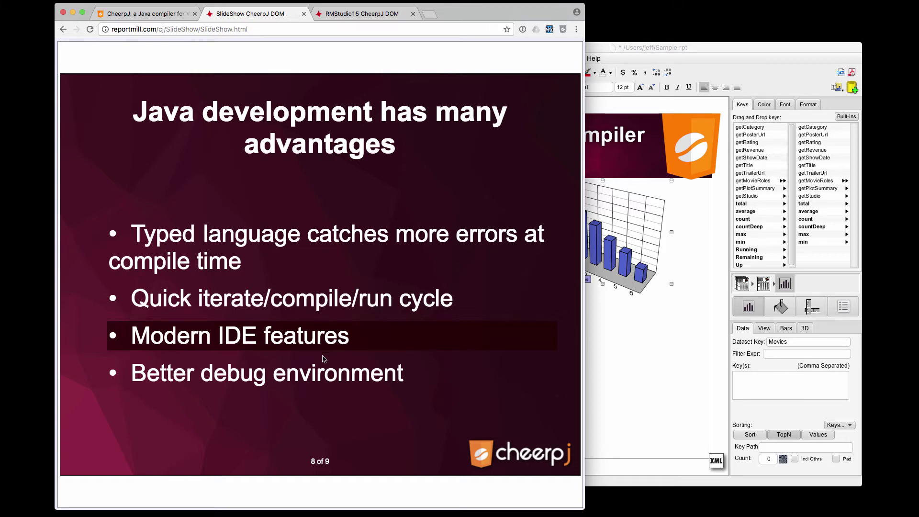
- Move to slide 9 of 9, "CheerpJ Summary"
click(405, 191)
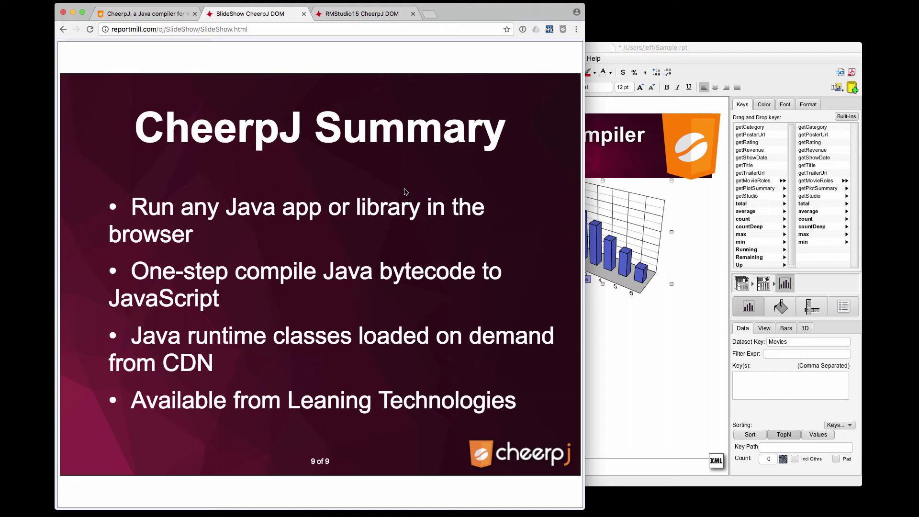